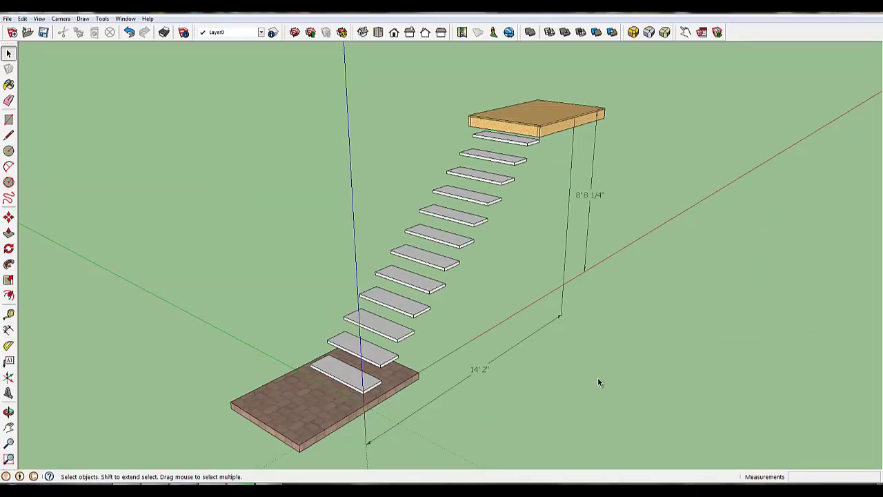
# Step: Draw a 6' by 1.5" rectangle on the ground beside the stairs
pyautogui.press('r')
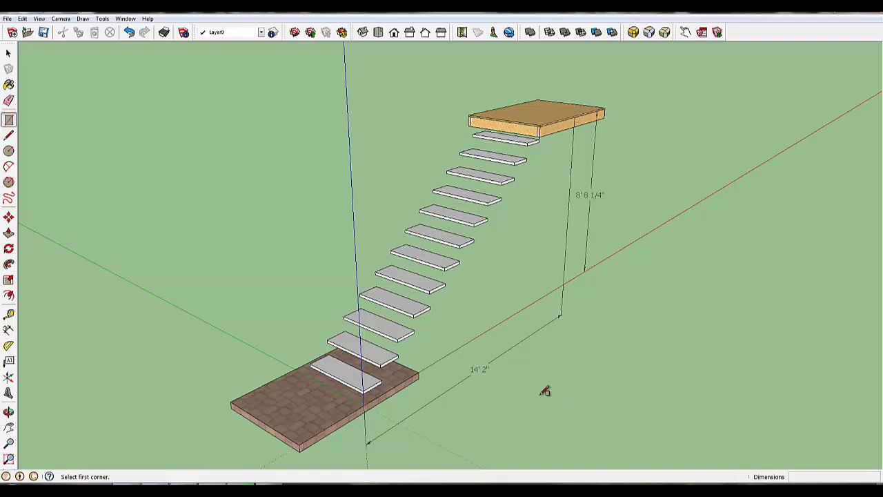
pyautogui.click(538, 395)
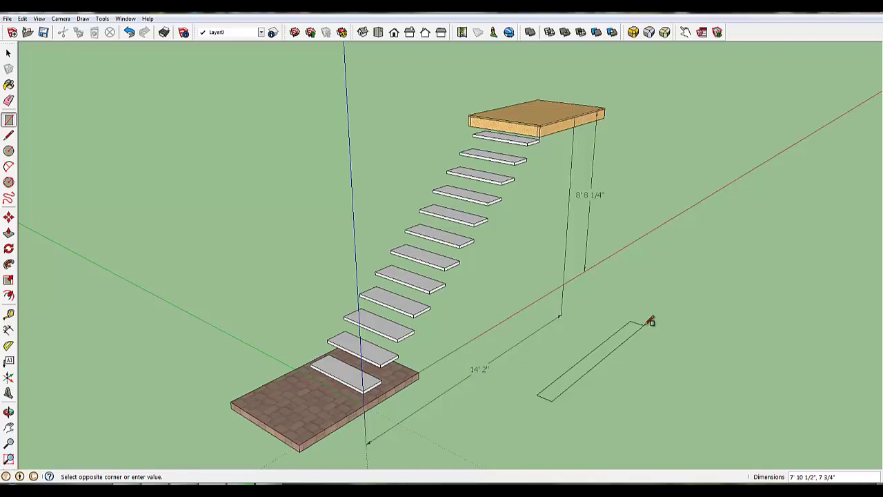
pyautogui.write("6',1.5")
pyautogui.press('Return')
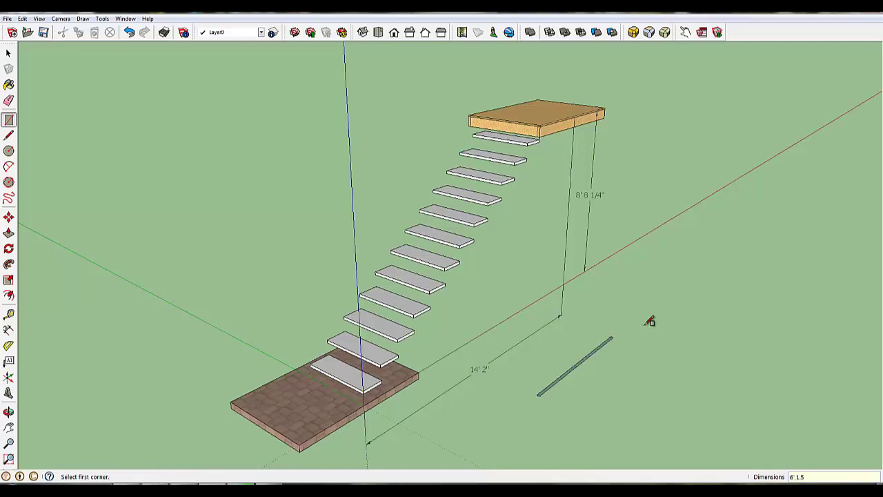
# Step: Push/Pull the rectangle up 11 1/2" into an upright board and orbit to inspect it
pyautogui.scroll(3, 590, 376)
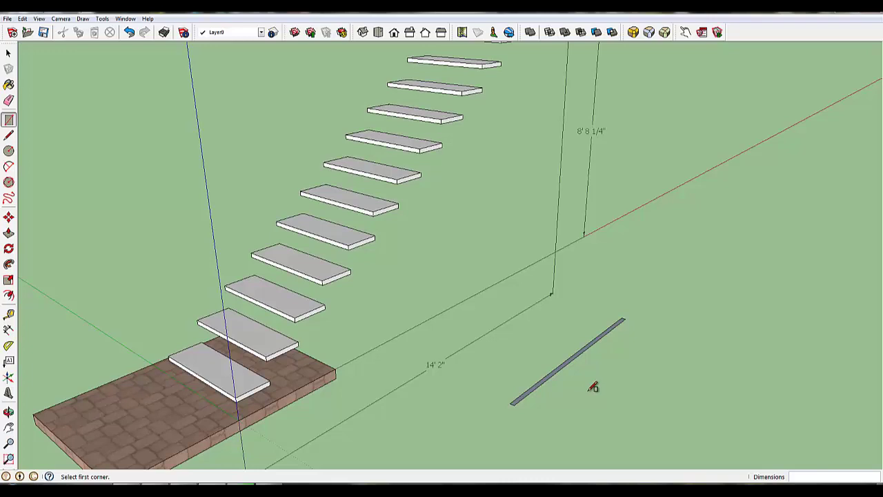
pyautogui.press('p')
pyautogui.click(562, 368)
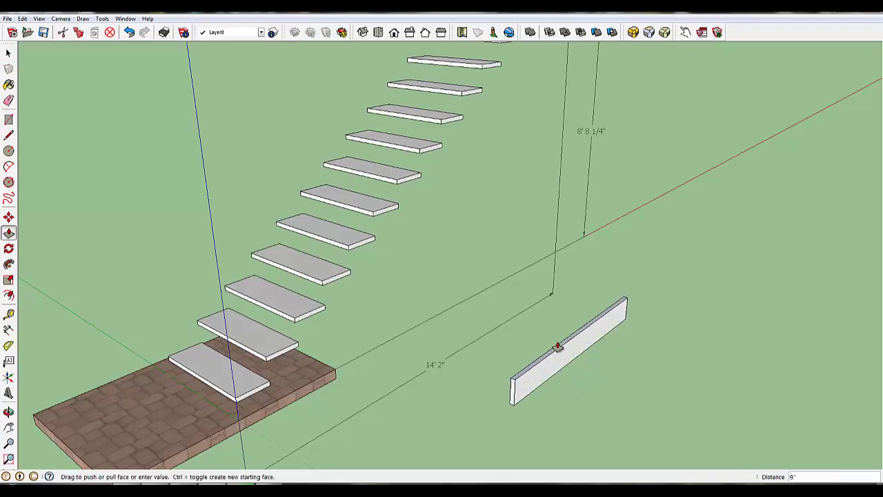
pyautogui.click(559, 348)
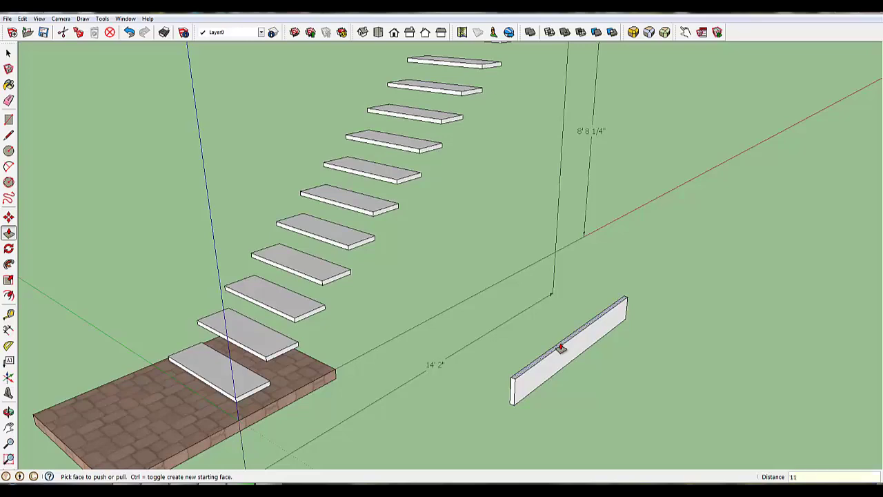
pyautogui.click(561, 348)
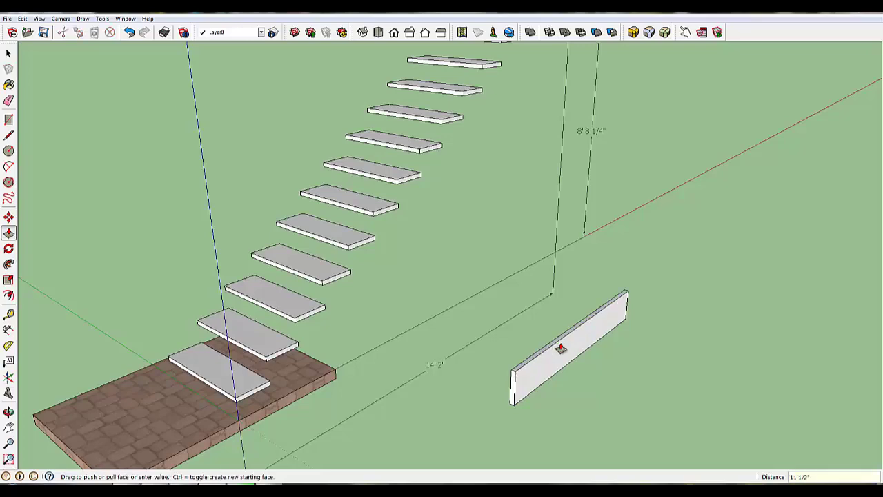
pyautogui.moveTo(607, 377); pyautogui.dragTo(589, 370, button='middle')
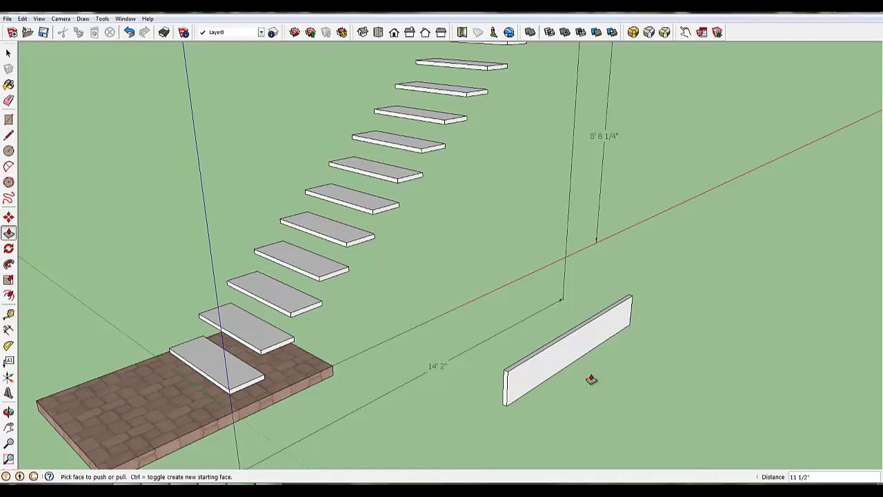
pyautogui.moveTo(591, 377); pyautogui.dragTo(667, 345, button='middle')
# Step: Window-select the whole board and make it a group
pyautogui.press('space')
pyautogui.moveTo(543, 260); pyautogui.dragTo(601, 395)
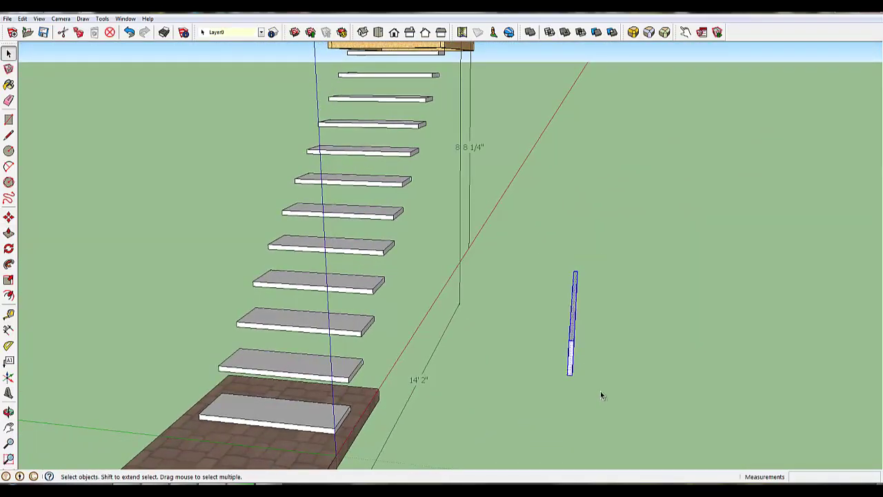
pyautogui.rightClick(572, 349)
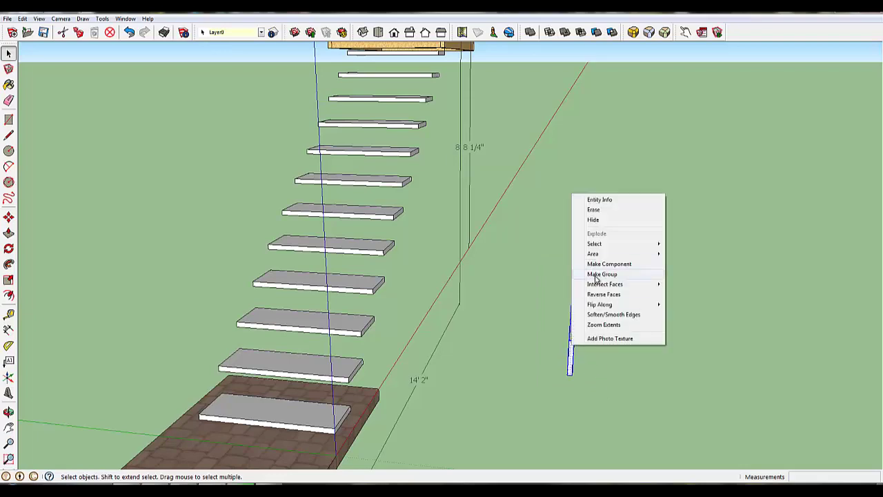
pyautogui.click(592, 274)
pyautogui.moveTo(630, 347); pyautogui.dragTo(540, 274, button='middle')
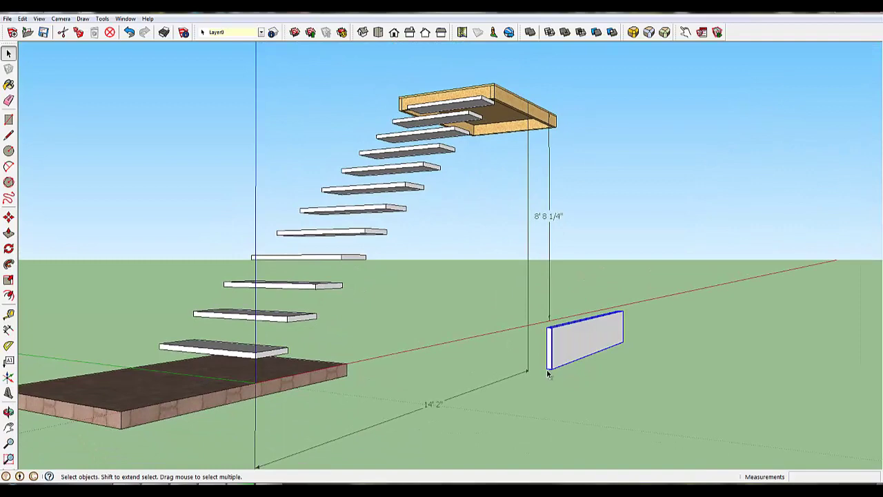
# Step: Move the board group so its lower corner snaps to a stair tread's outer corner
pyautogui.press('m')
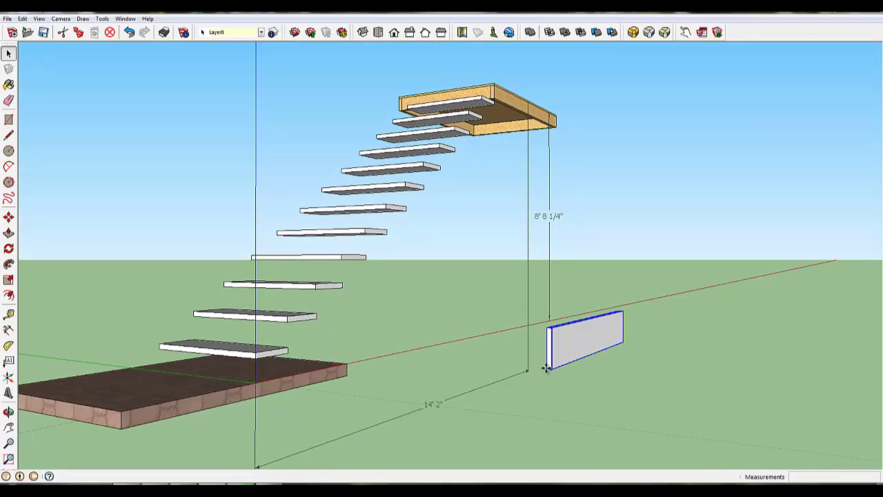
pyautogui.scroll(4, 547, 373)
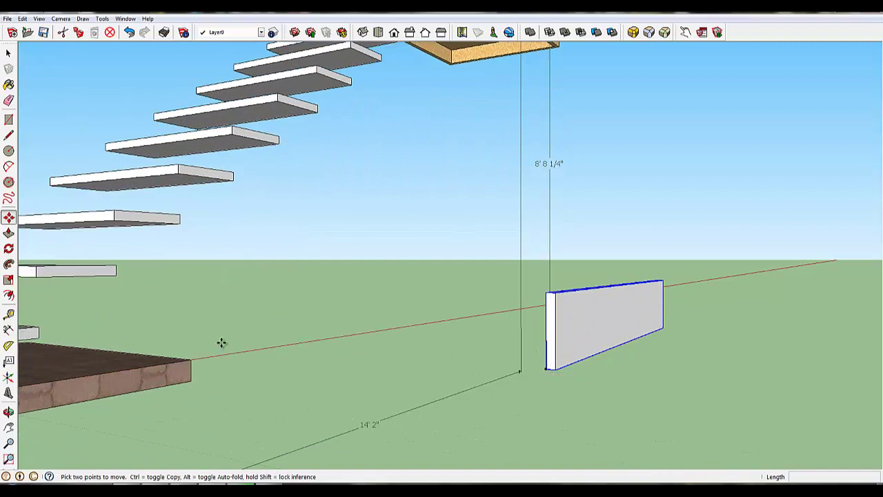
pyautogui.click(542, 373)
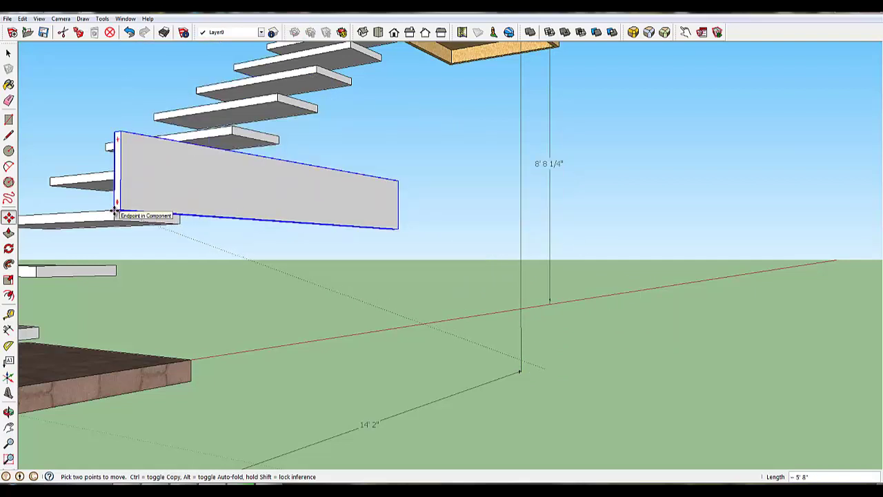
pyautogui.click(116, 212)
pyautogui.moveTo(122, 296); pyautogui.dragTo(350, 347, button='middle')
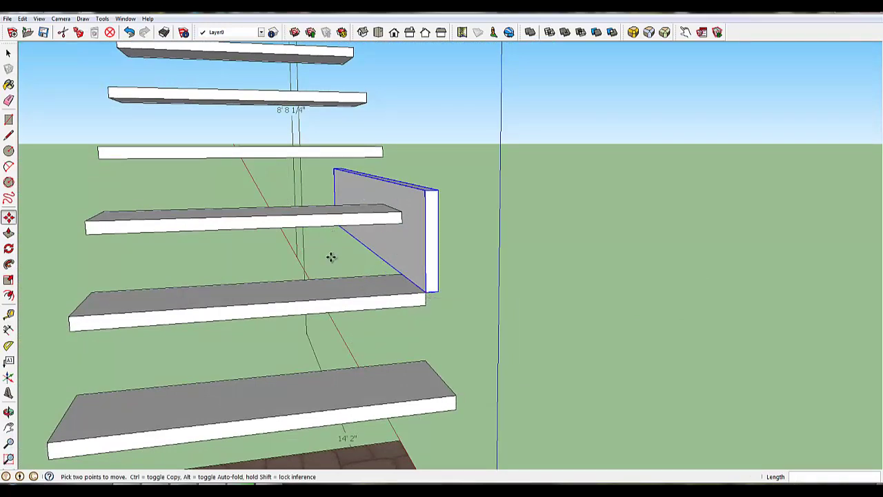
pyautogui.moveTo(329, 238); pyautogui.dragTo(578, 221, button='middle')
# Step: Rotate the board about 36° on its tread corner until it touches the next tread's endpoint
pyautogui.press('m')
pyautogui.press('q')
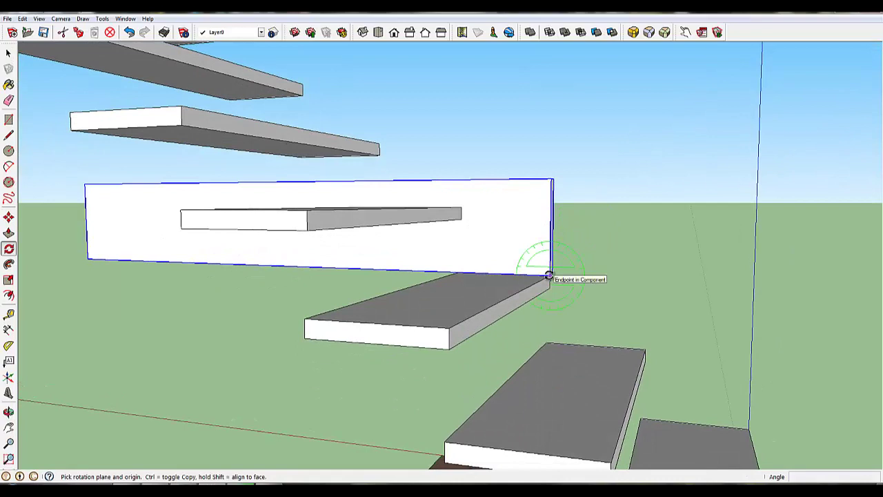
pyautogui.click(551, 274)
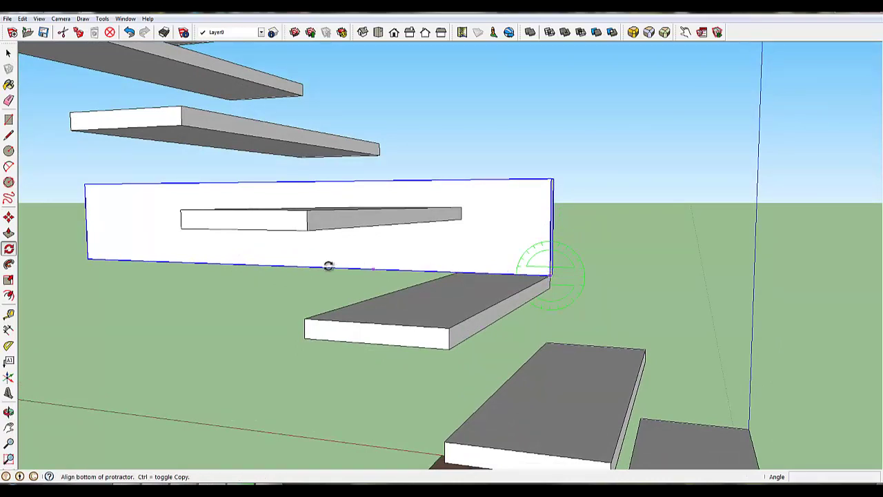
pyautogui.click(241, 264)
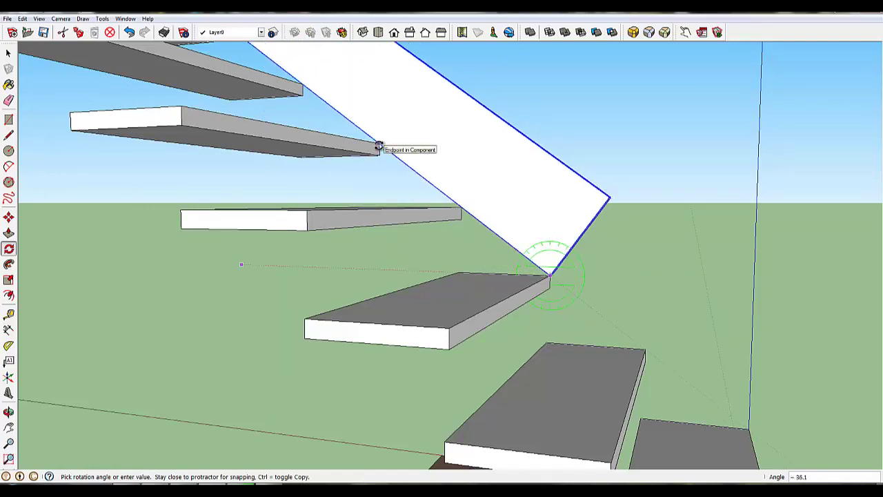
pyautogui.click(381, 147)
pyautogui.moveTo(325, 320); pyautogui.dragTo(336, 297, button='middle')
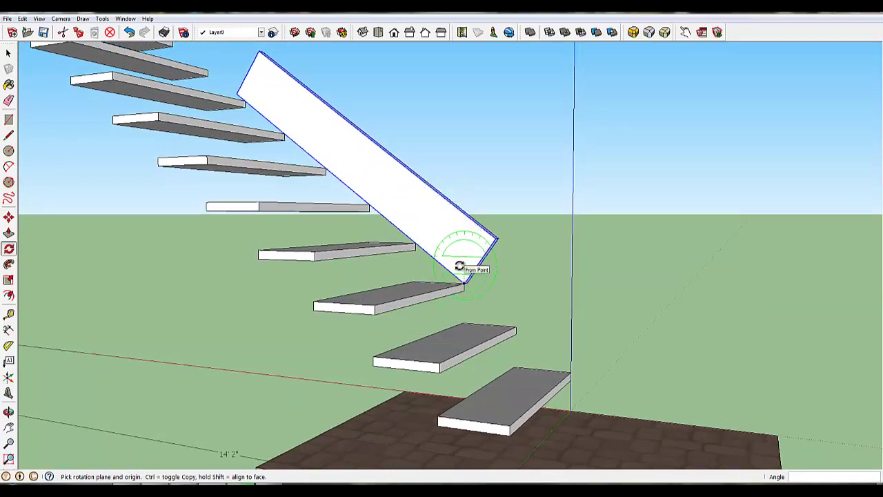
# Step: Move the tilted stringer down 1' so it sits beneath the treads' outer ends
pyautogui.press('m')
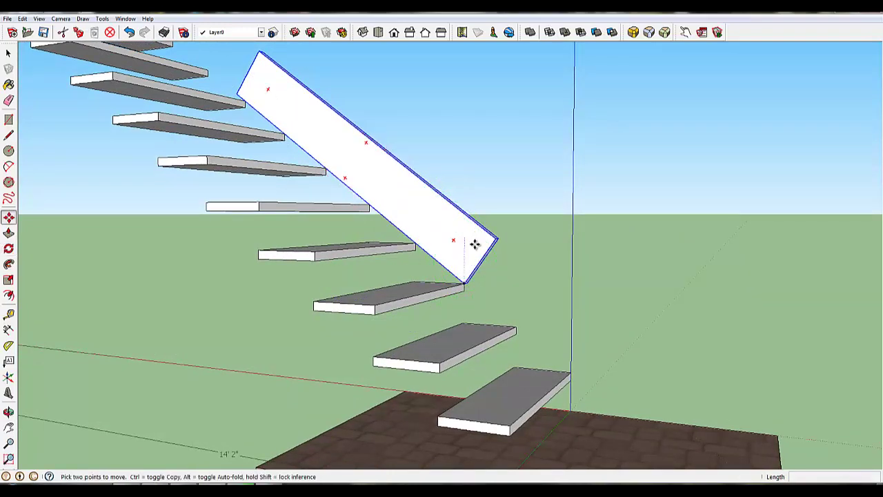
pyautogui.click(471, 240)
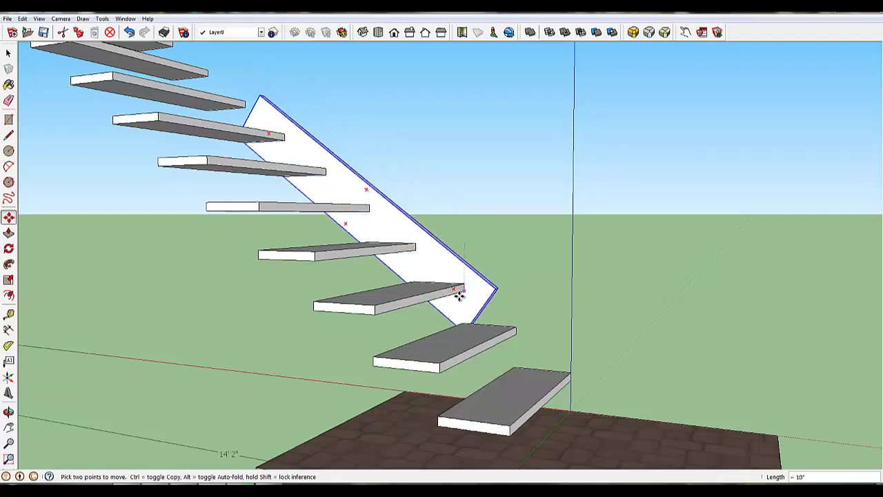
pyautogui.write("1'")
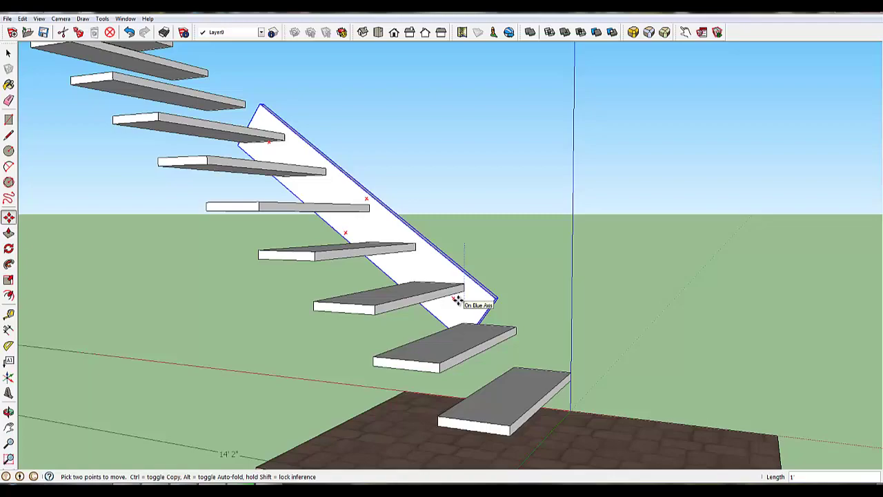
pyautogui.press('Return')
pyautogui.moveTo(378, 336); pyautogui.dragTo(138, 269, button='middle')
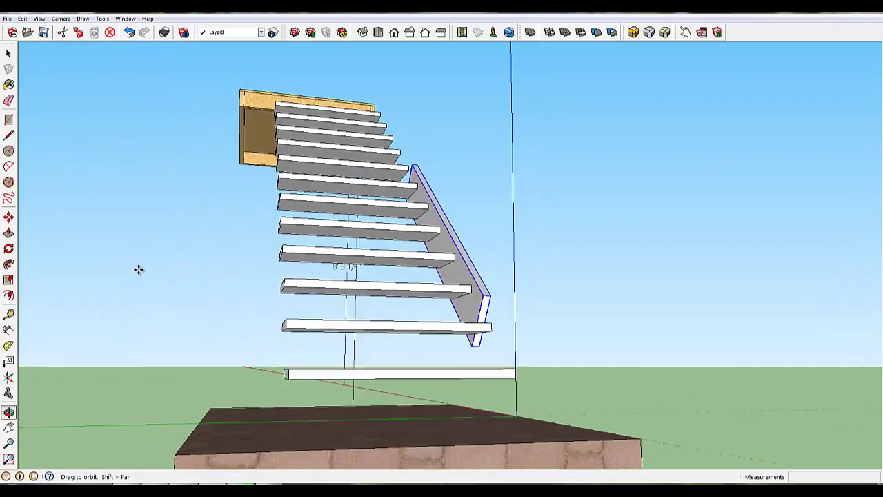
pyautogui.moveTo(540, 292); pyautogui.dragTo(311, 306, button='middle')
pyautogui.moveTo(292, 356); pyautogui.dragTo(327, 370, button='middle')
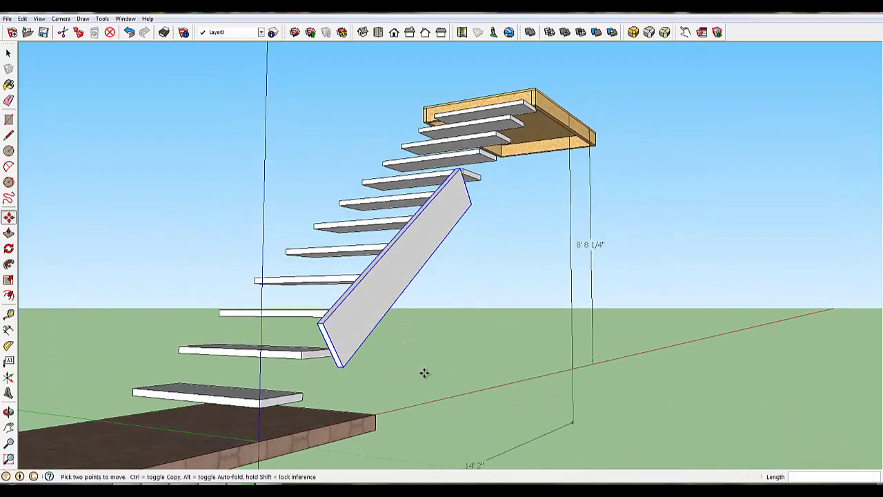
pyautogui.press('space')
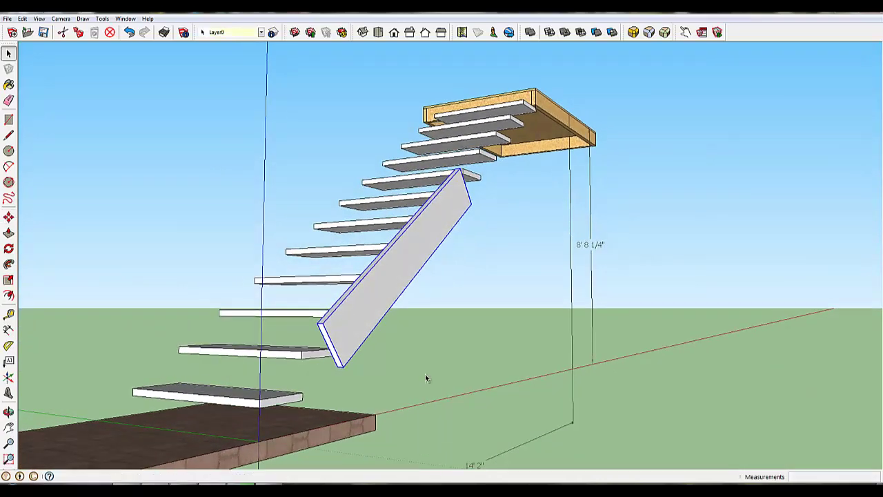
# Step: Inside the stringer group, Push/Pull its lower end down past the concrete pad
pyautogui.doubleClick(370, 309)
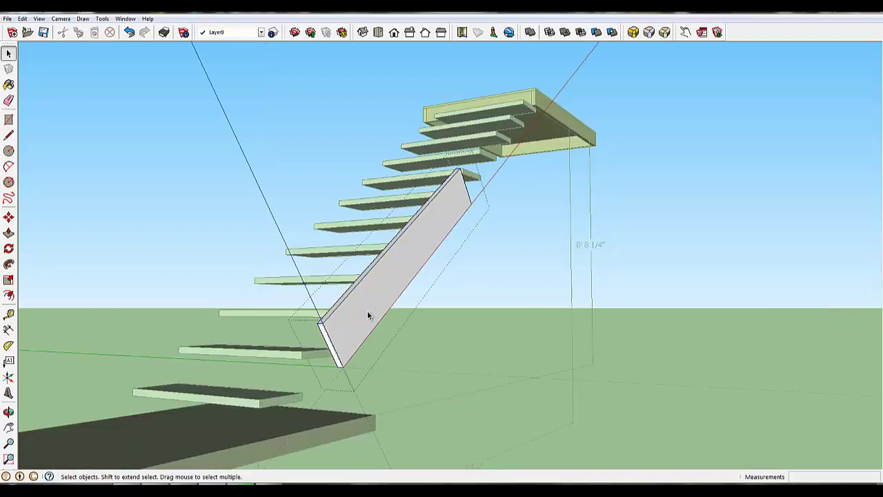
pyautogui.press('p')
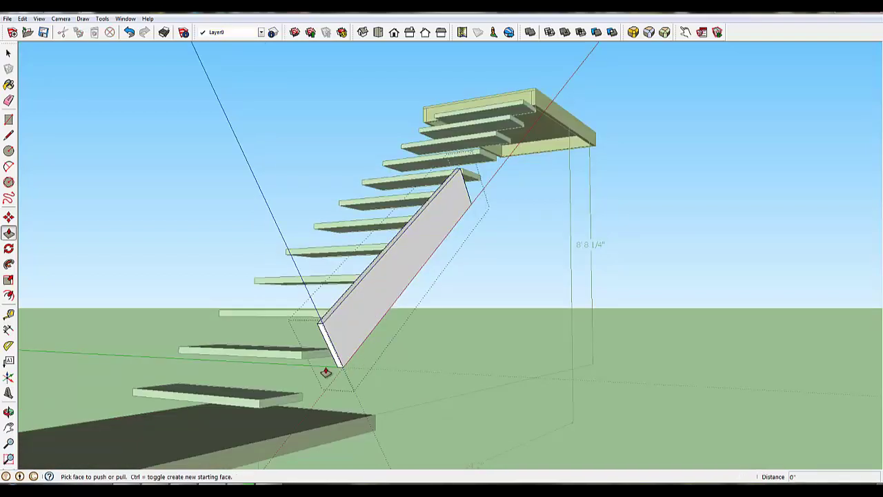
pyautogui.click(333, 356)
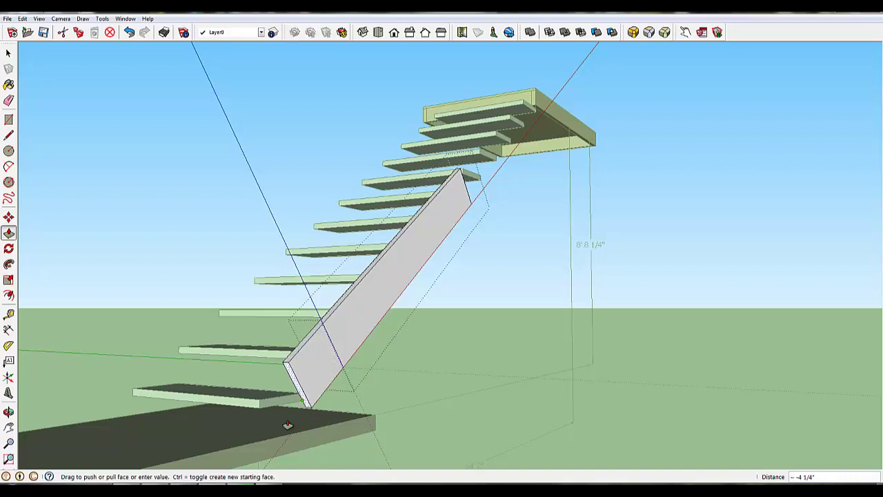
pyautogui.moveTo(288, 424); pyautogui.dragTo(198, 476)
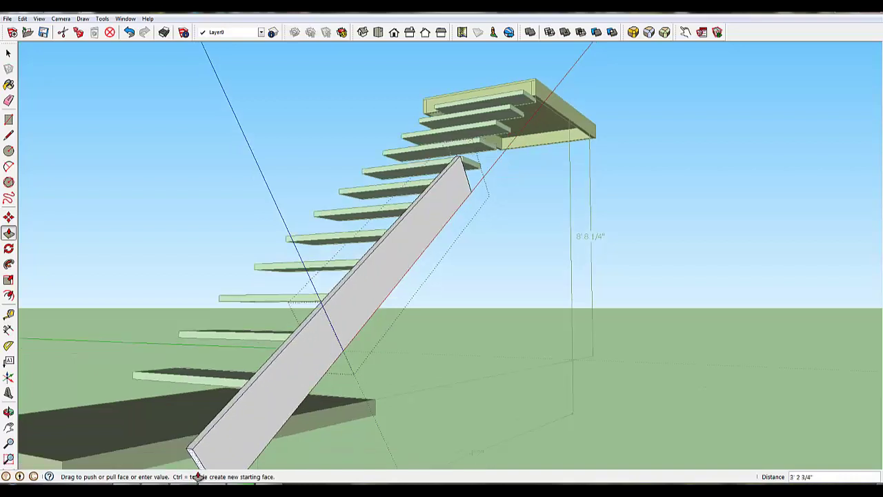
pyautogui.keyDown('shift'); pyautogui.moveTo(198, 476); pyautogui.dragTo(198, 418, button='middle'); pyautogui.keyUp('shift')
pyautogui.moveTo(198, 418); pyautogui.dragTo(191, 387)
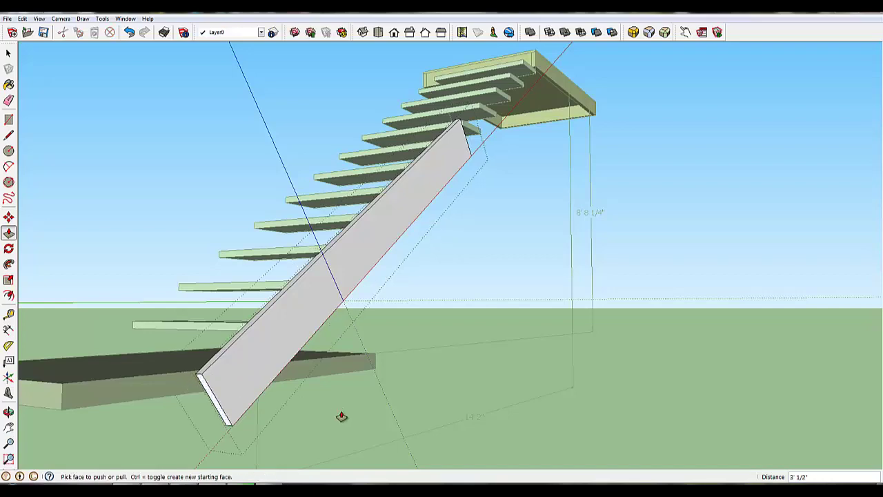
# Step: Extend the stringer's upper end up to the top landing
pyautogui.moveTo(587, 179); pyautogui.dragTo(394, 230, button='middle')
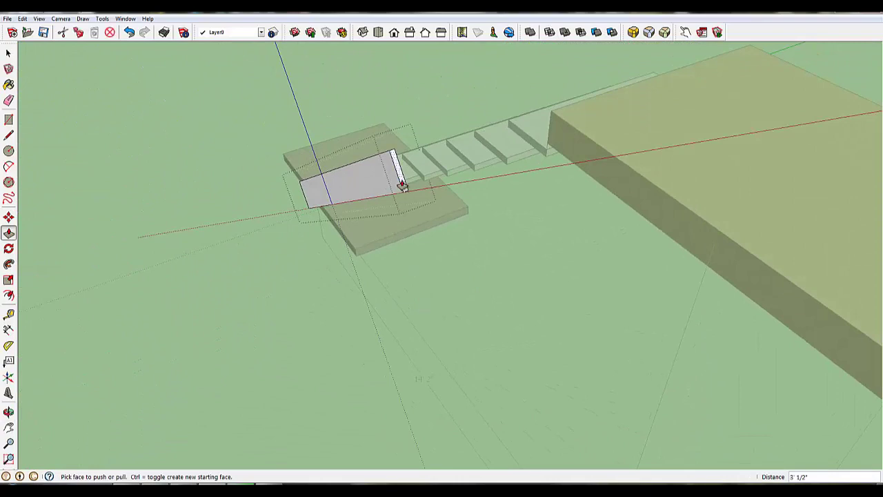
pyautogui.moveTo(399, 181); pyautogui.dragTo(563, 179)
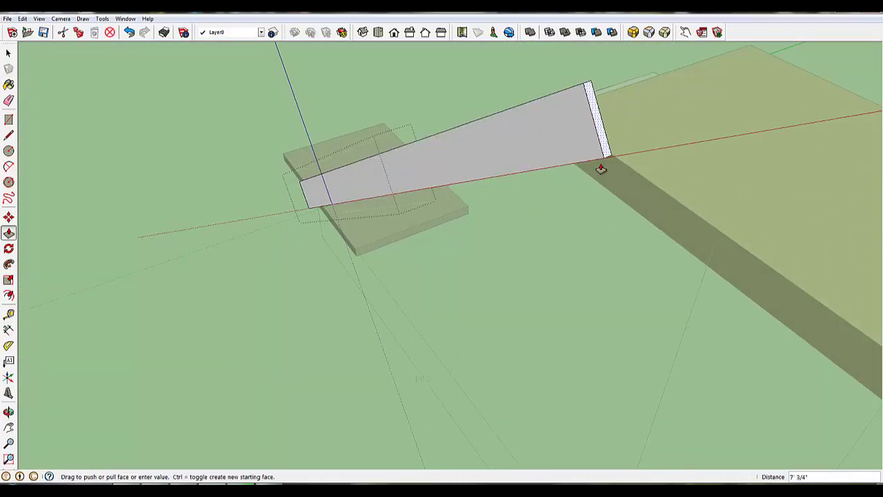
pyautogui.click(629, 169)
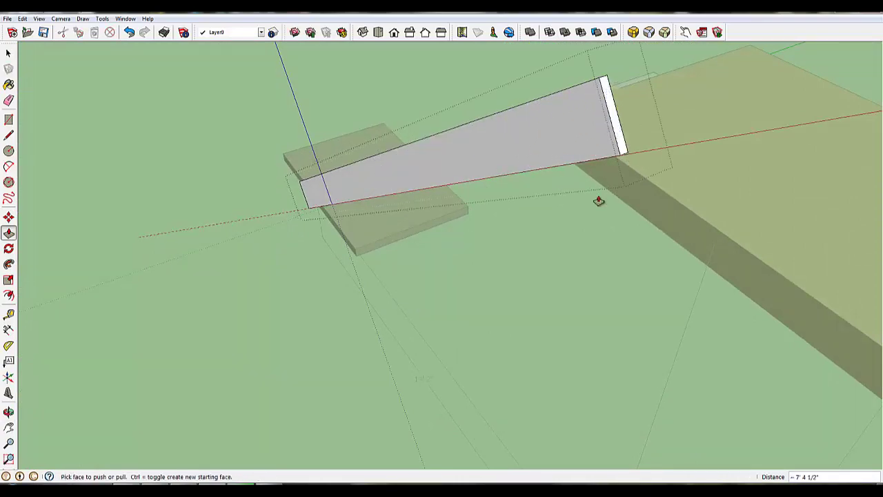
pyautogui.moveTo(525, 203); pyautogui.dragTo(637, 191, button='middle')
# Step: Turn on X-ray and view from beneath the pad to expose the stringer's triangular lower end
pyautogui.moveTo(331, 250); pyautogui.dragTo(691, 257, button='middle')
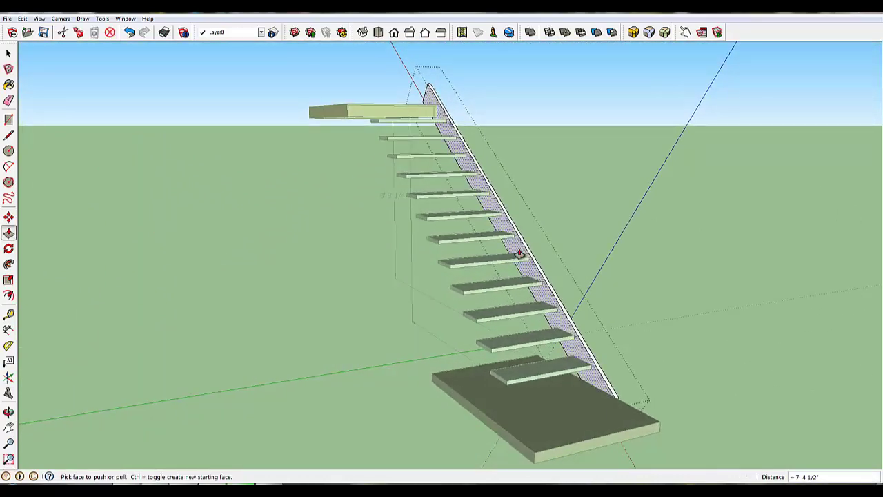
pyautogui.scroll(6, 582, 335)
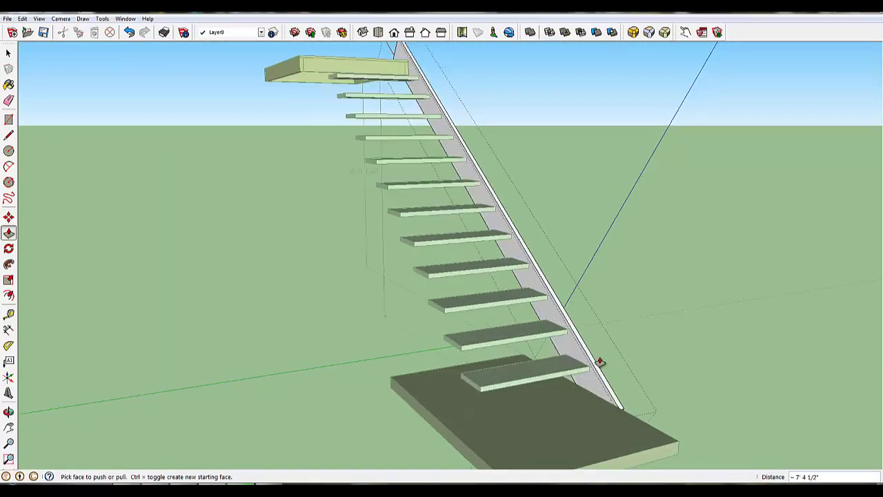
pyautogui.moveTo(599, 416); pyautogui.dragTo(714, 364, button='middle')
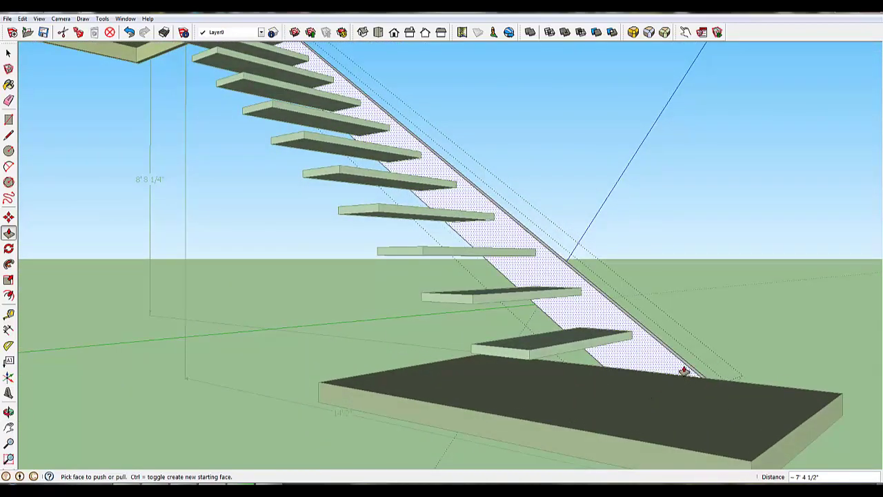
pyautogui.hotkey('ctrl', 't')
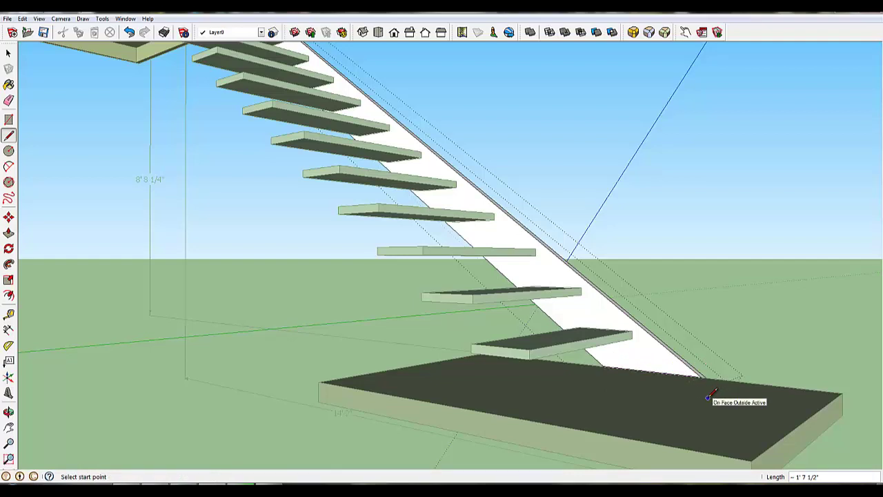
pyautogui.moveTo(709, 396); pyautogui.dragTo(678, 387, button='middle')
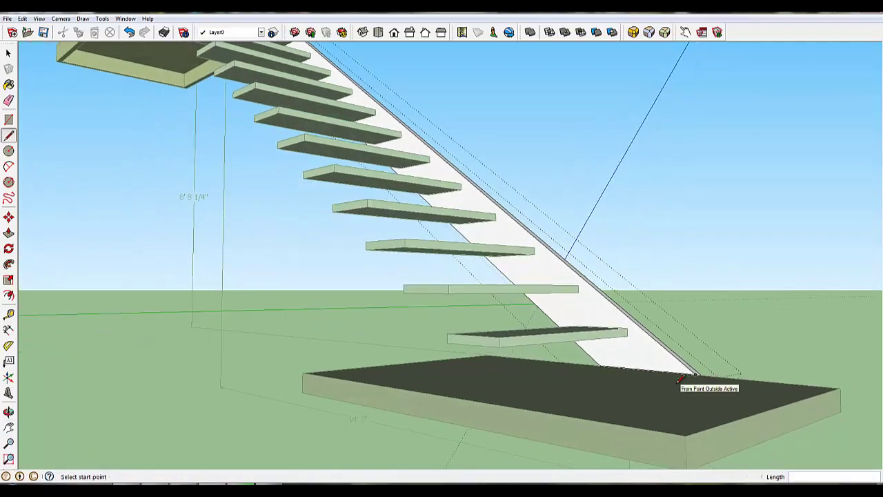
pyautogui.press('x')
pyautogui.moveTo(722, 407)
pyautogui.mouseDown(button='middle')
pyautogui.moveTo(686, 388)
pyautogui.moveTo(663, 349)
pyautogui.moveTo(686, 416)
pyautogui.moveTo(672, 355)
pyautogui.moveTo(673, 426)
pyautogui.mouseUp(button='middle')
pyautogui.scroll(2, 673, 365)
# Step: Push/Pull away the triangular end below the pad, leaving the stringer's bottom flat on the pad
pyautogui.press('p')
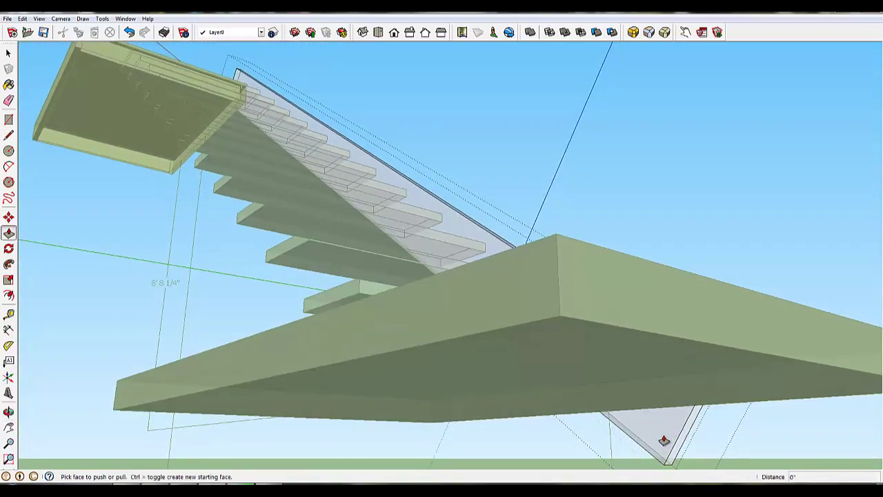
pyautogui.moveTo(660, 439); pyautogui.dragTo(629, 408)
pyautogui.moveTo(629, 408); pyautogui.dragTo(335, 410, button='middle')
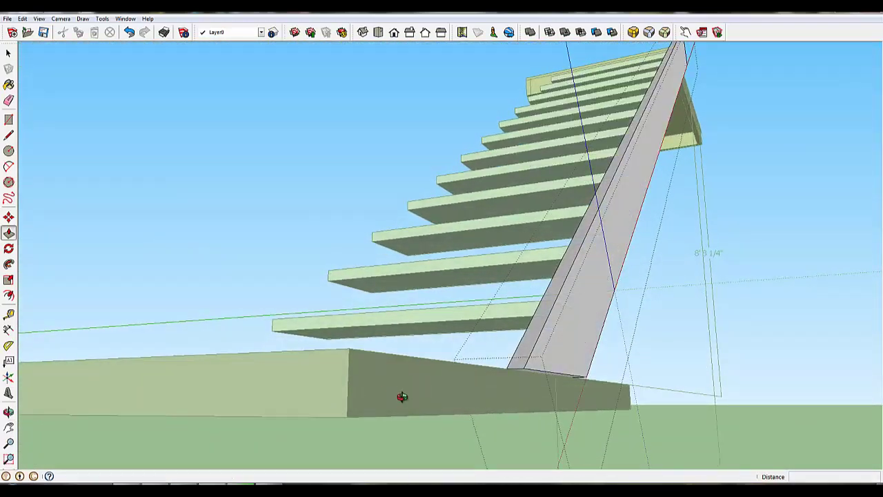
pyautogui.moveTo(402, 396); pyautogui.dragTo(443, 401, button='middle')
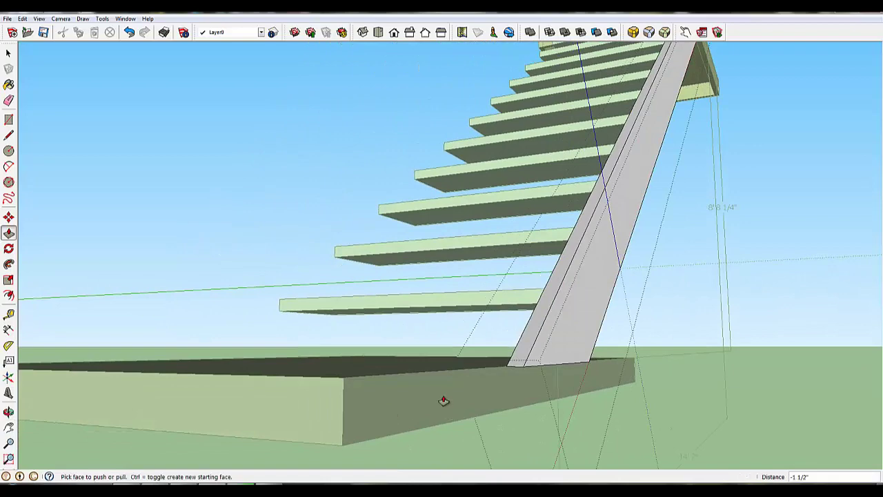
pyautogui.scroll(-3, 703, 105)
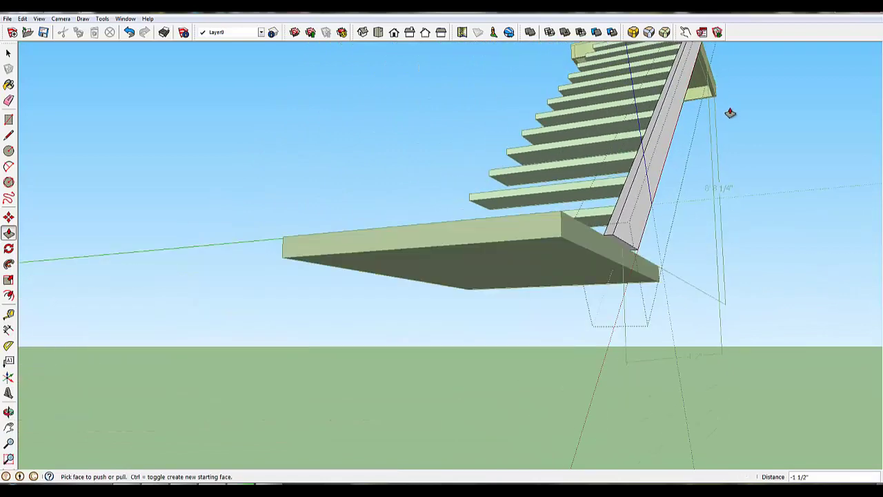
pyautogui.moveTo(722, 110); pyautogui.dragTo(688, 243, button='middle')
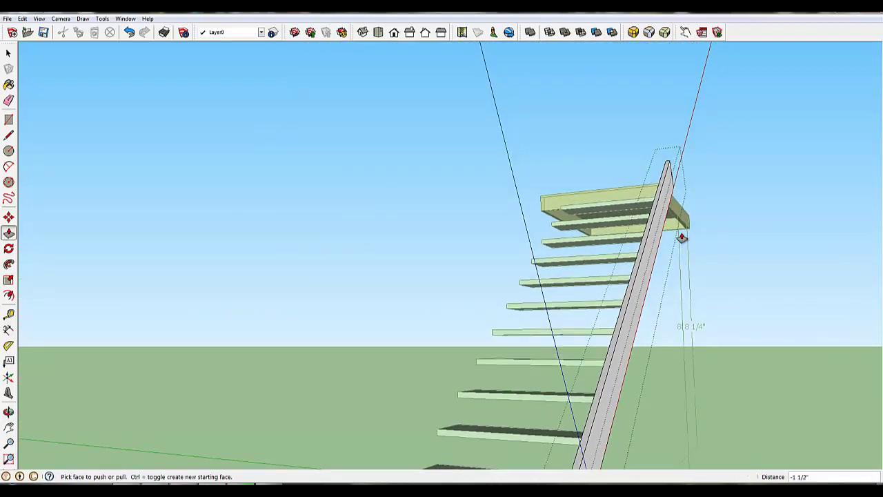
pyautogui.moveTo(624, 243); pyautogui.dragTo(524, 239, button='middle')
pyautogui.scroll(6, 476, 243)
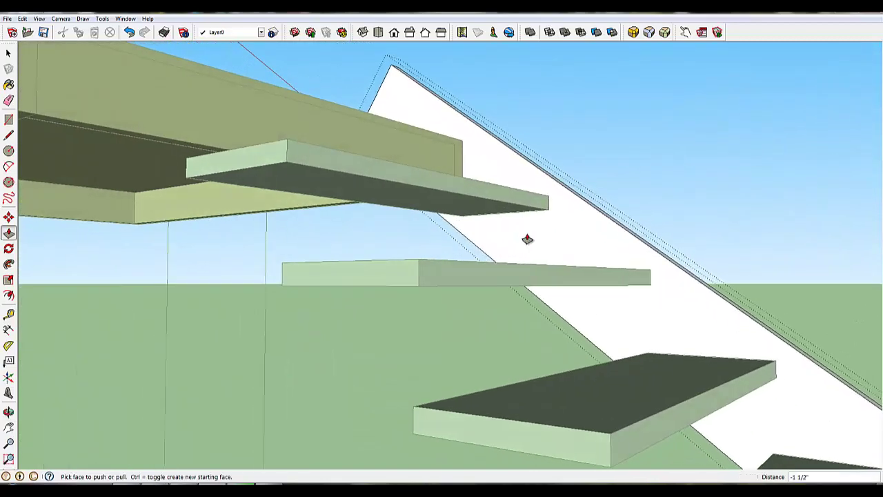